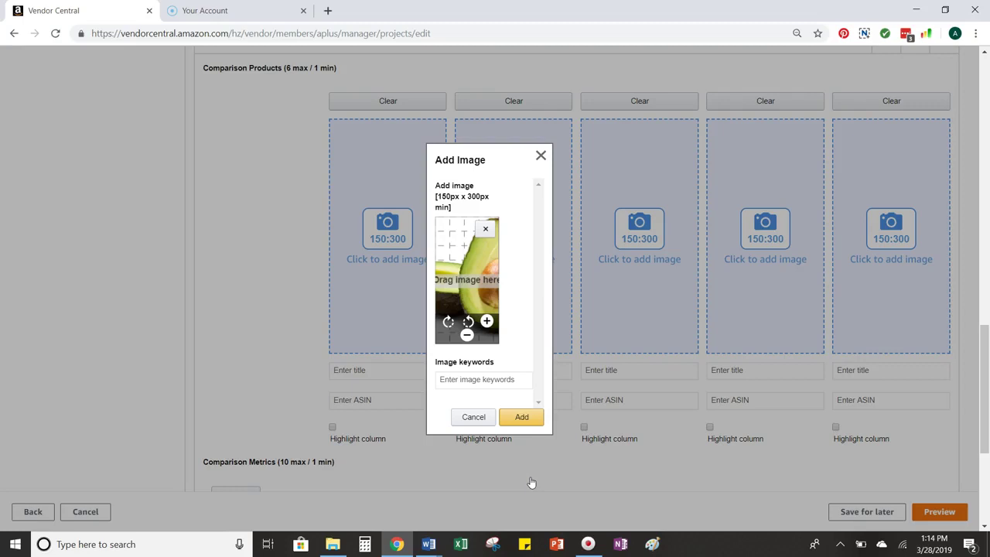
Step: Close the Add Image dialog without adding an image, leaving all comparison slots empty
left_click(704, 356)
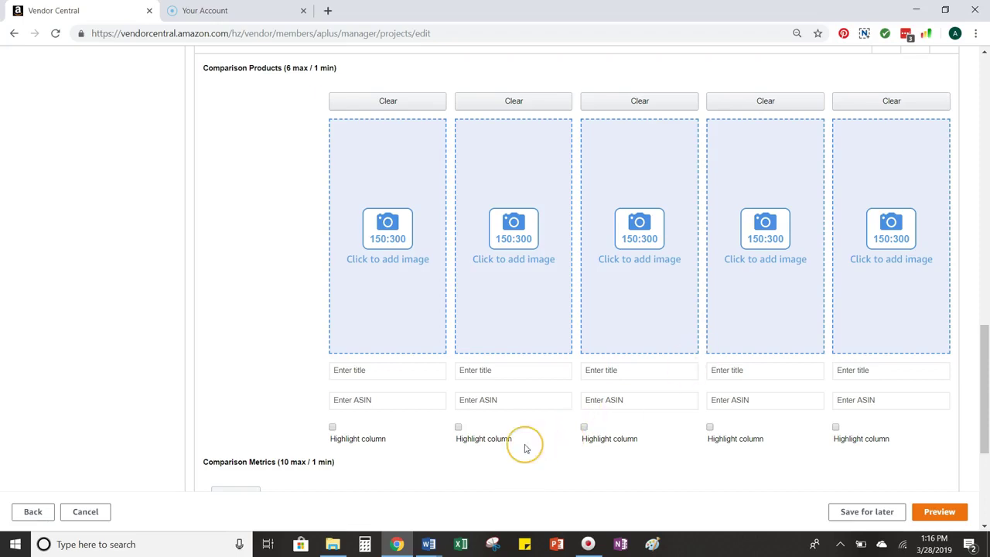
Step: Open avocado png from the Product Images folder in Paint using Open with
left_click(346, 540)
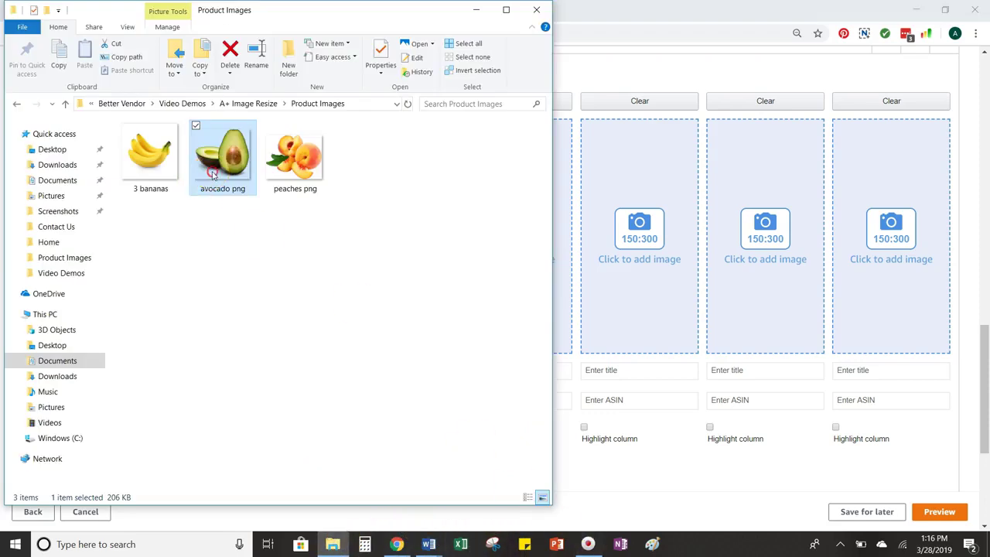
right_click(213, 172)
left_click(200, 169)
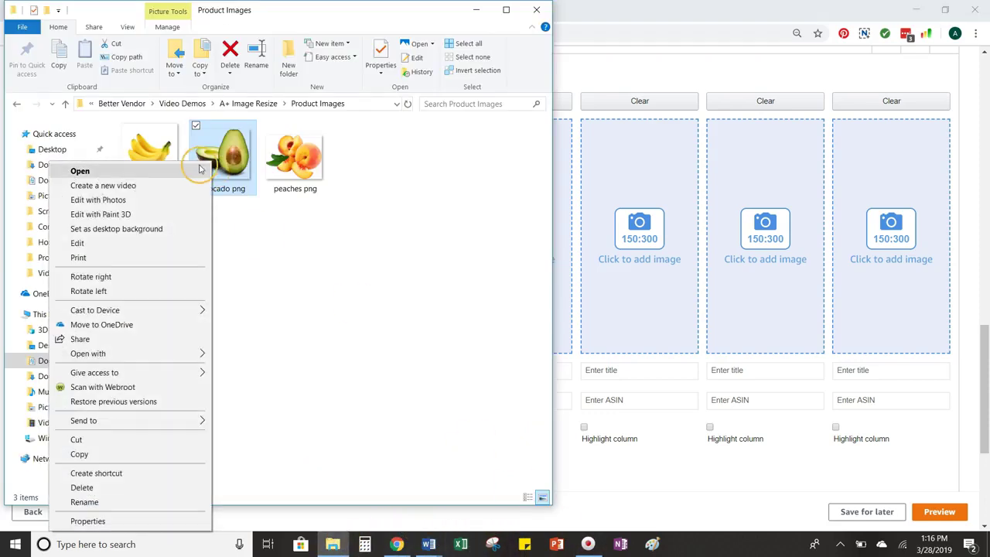
mouse_move(151, 353)
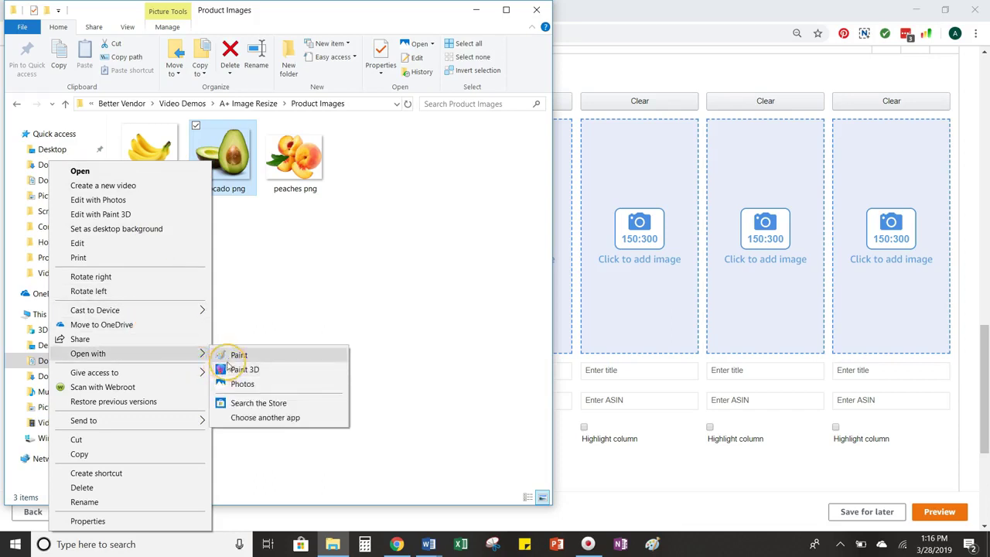
left_click(233, 356)
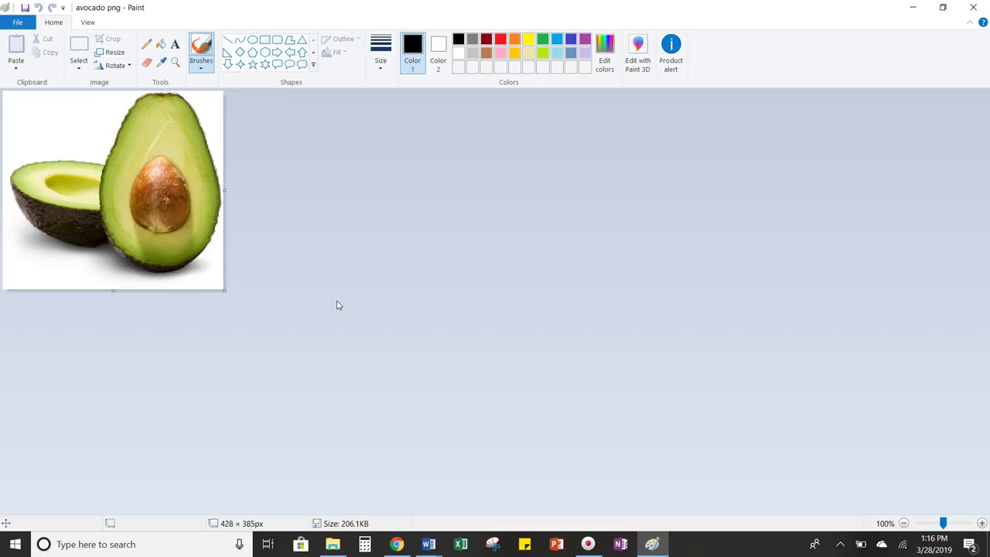
Step: Resize the avocado image by pixels to a width of 150 px (150 × 134)
left_click(272, 239)
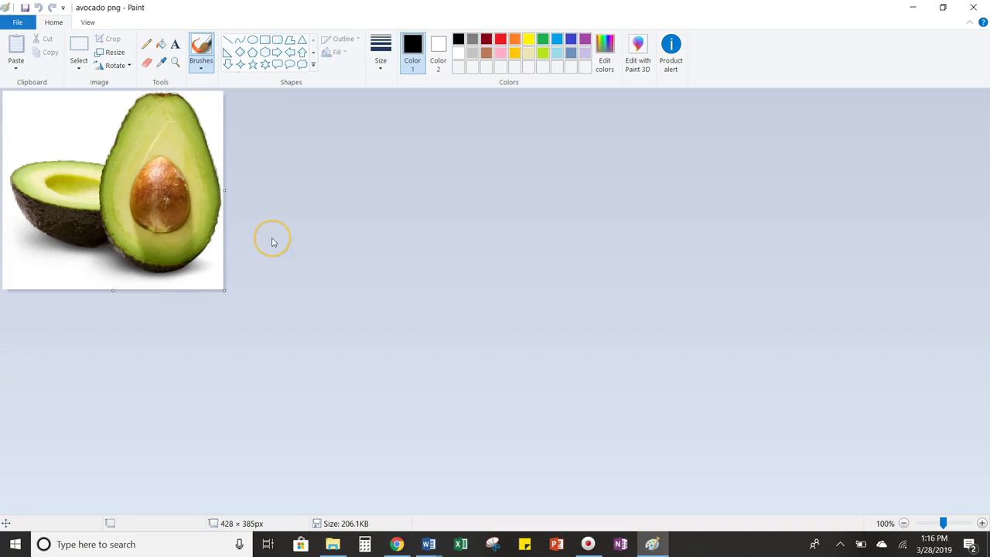
left_click(100, 56)
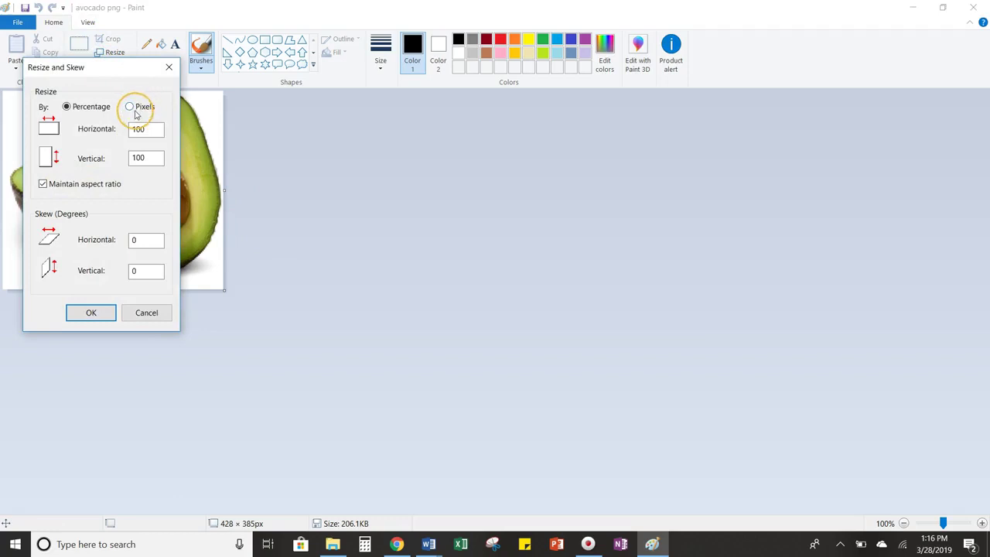
left_click(133, 109)
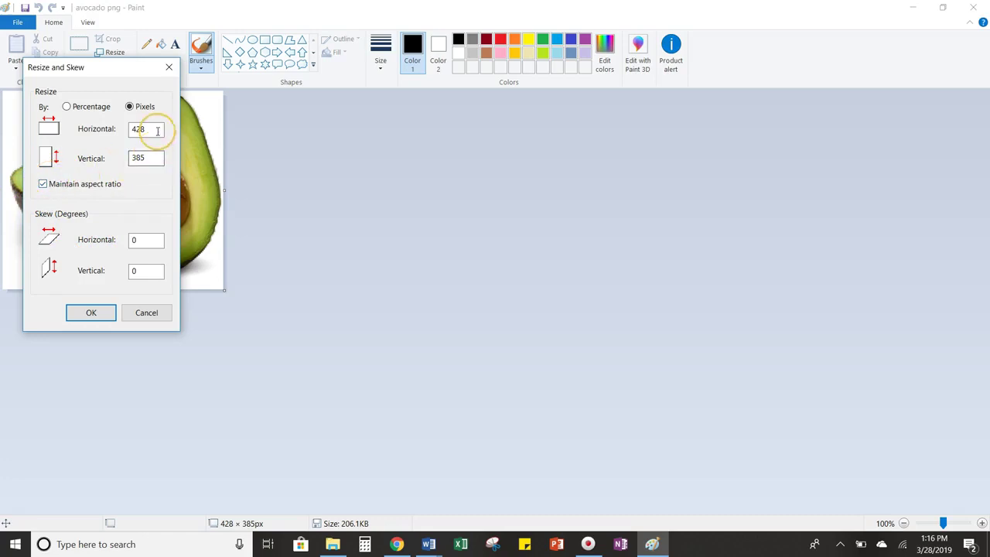
double_click(135, 127)
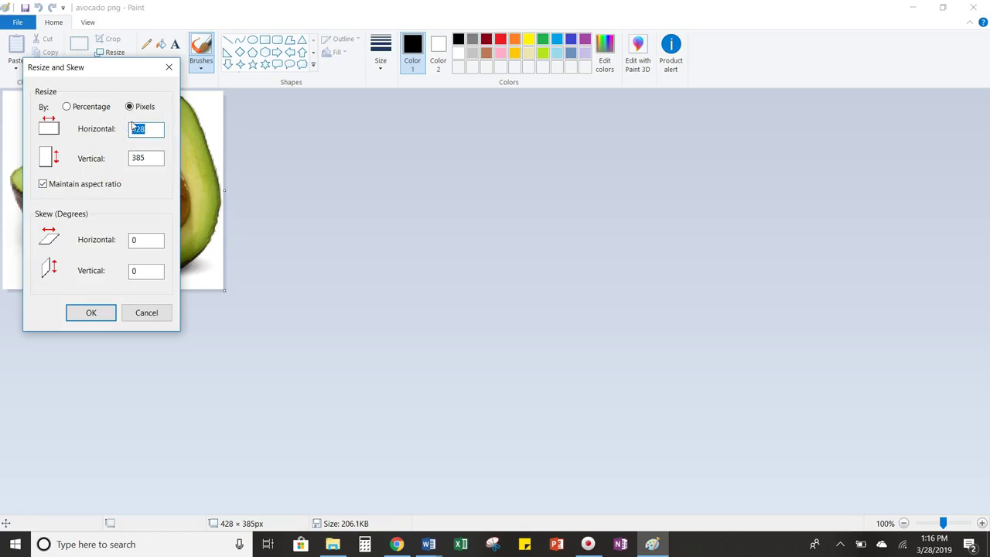
type("150")
key("Return")
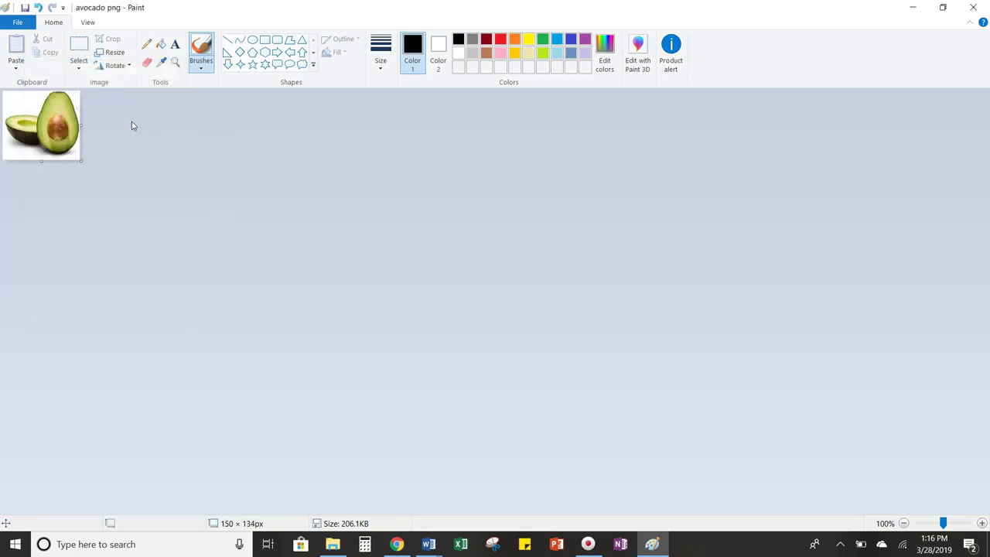
Step: Save the resized image as avocado_resize, accepting the transparency warning
left_click(23, 26)
left_click(58, 130)
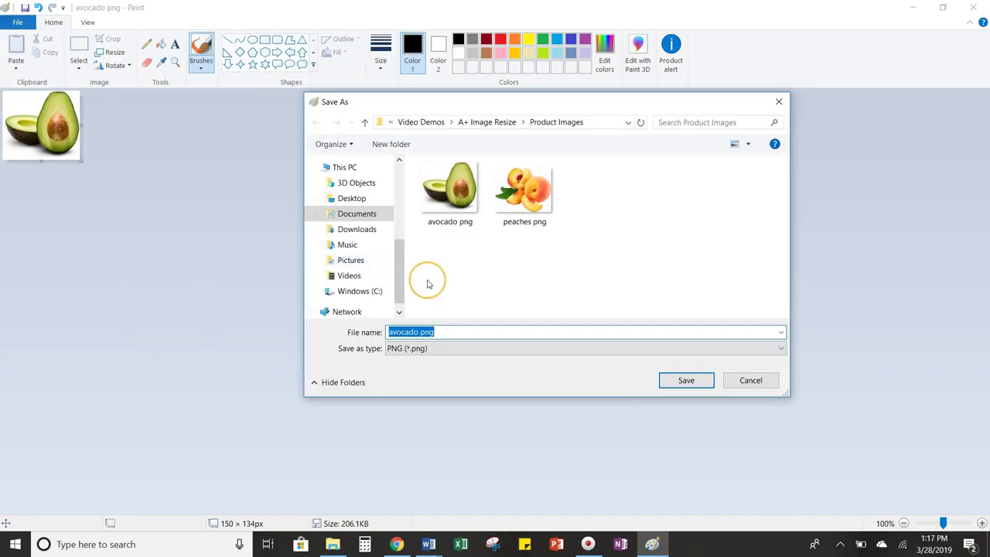
type("avocado_resiv")
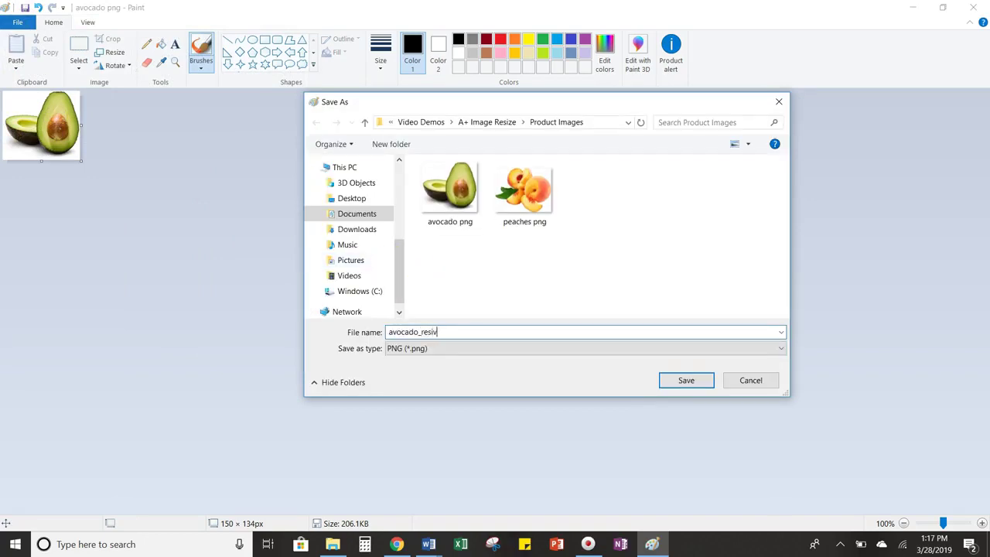
key("BackSpace")
type("ze")
key("Return")
left_click(531, 298)
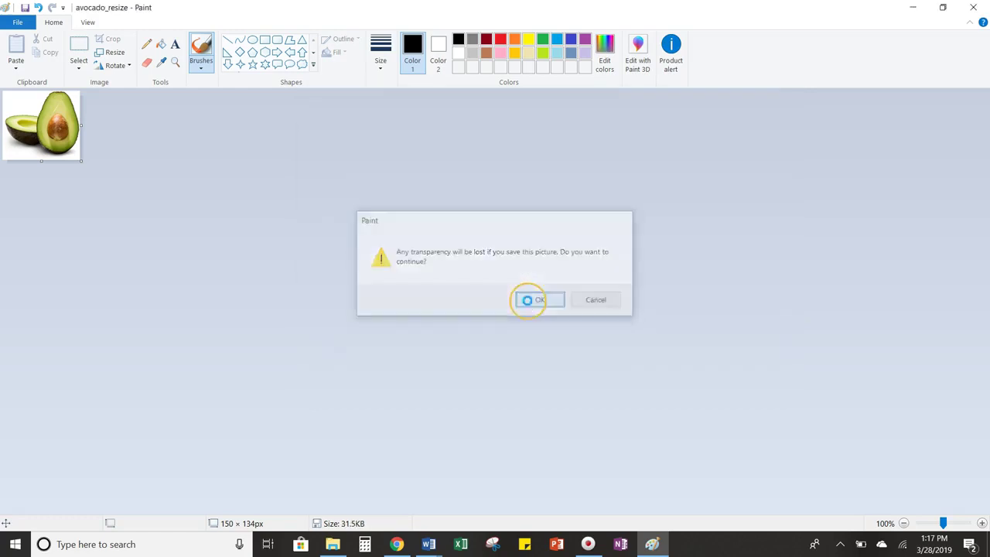
Step: Start a new Paint canvas and resize it to 150 × 300 px without keeping aspect ratio
left_click(979, 15)
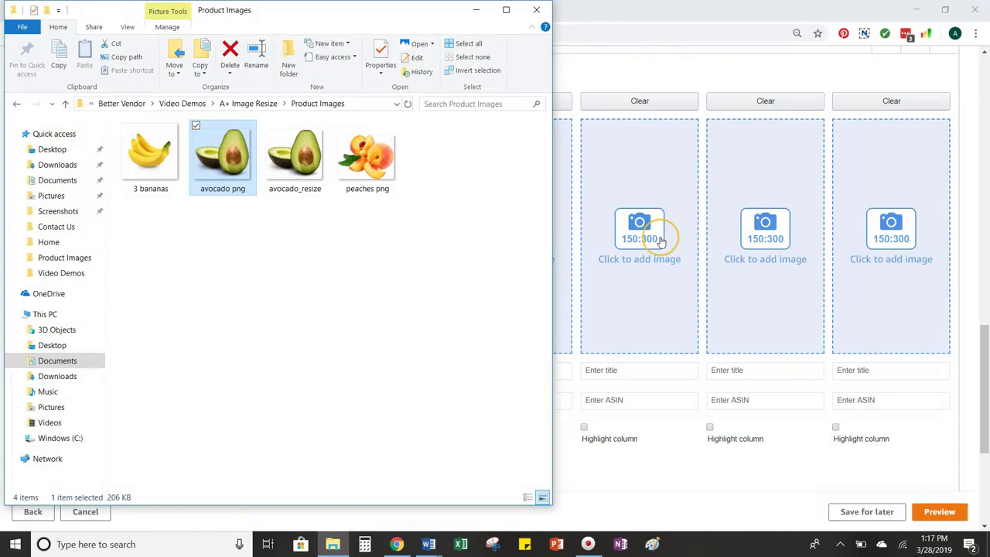
left_click(706, 267)
left_click(651, 546)
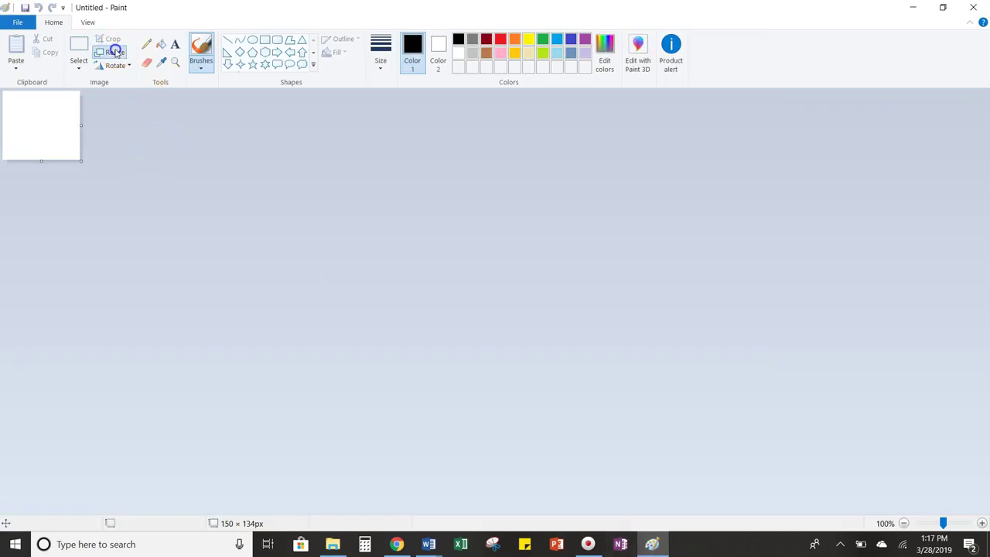
left_click(112, 51)
left_click(129, 106)
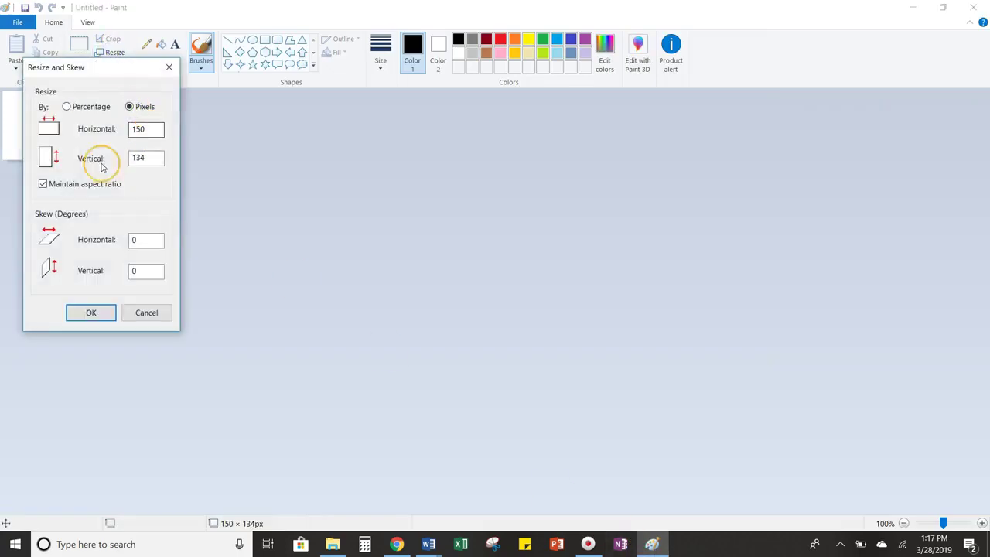
left_click(43, 184)
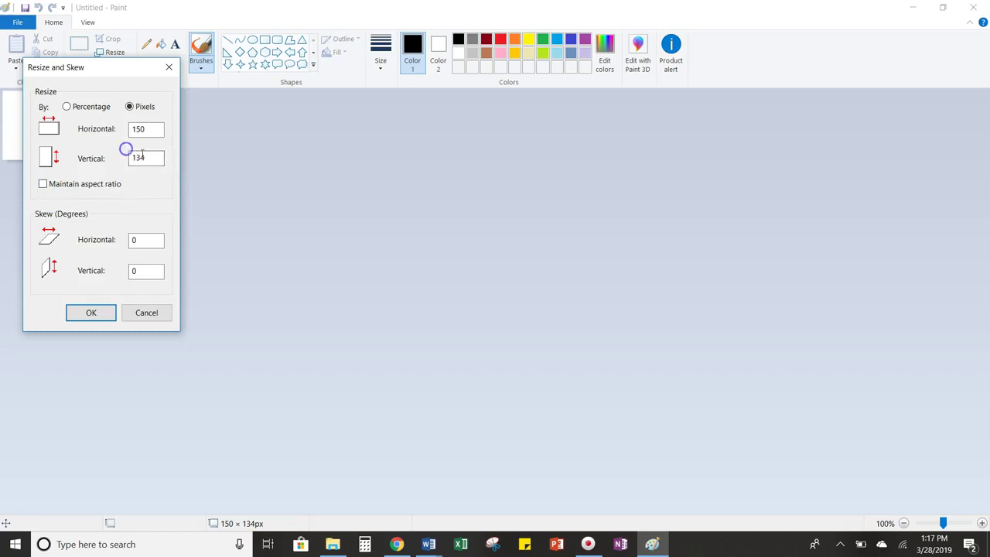
left_click_drag(146, 158, 98, 140)
type("300")
key("Return")
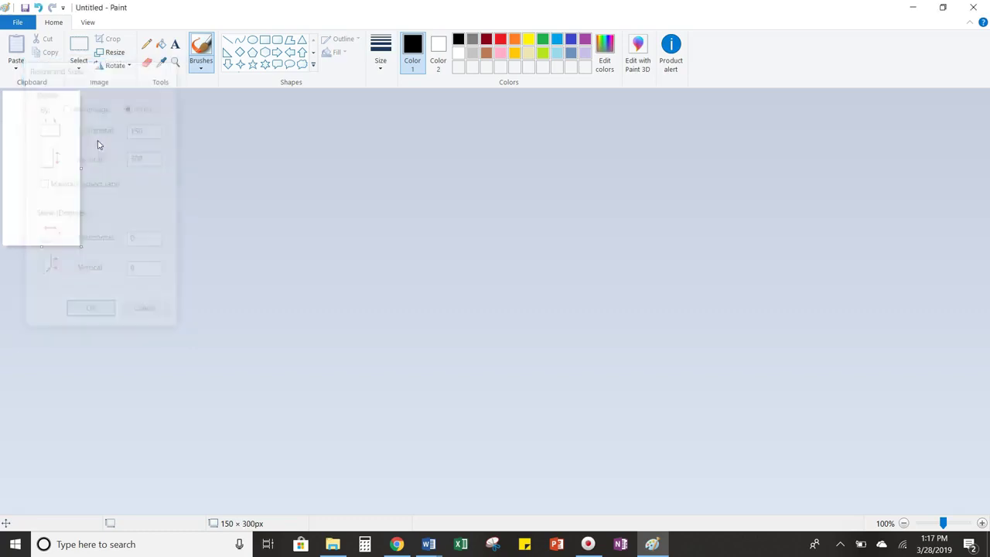
Step: Paste avocado_resize from file onto the canvas and move it down toward the centre
left_click(16, 63)
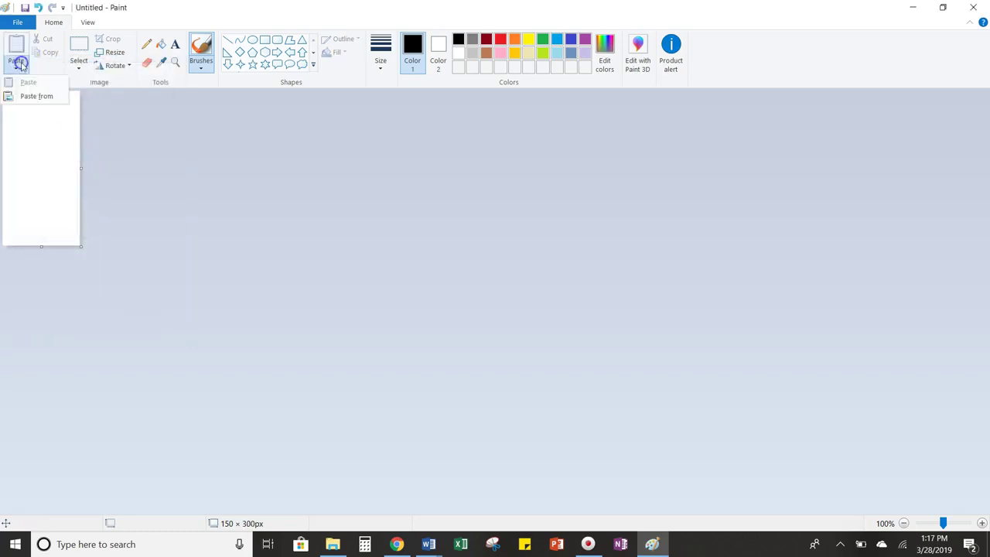
left_click(42, 98)
left_click(598, 194)
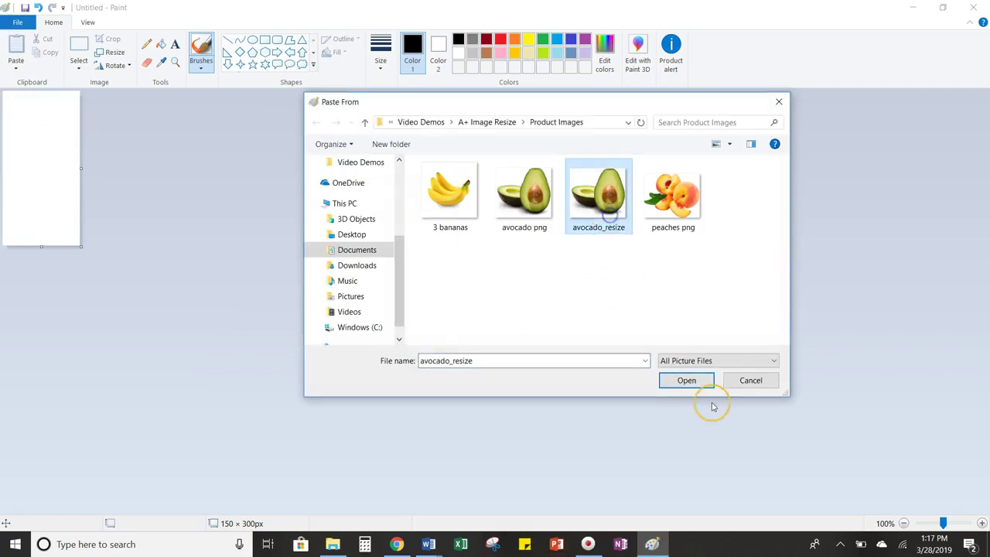
left_click(696, 383)
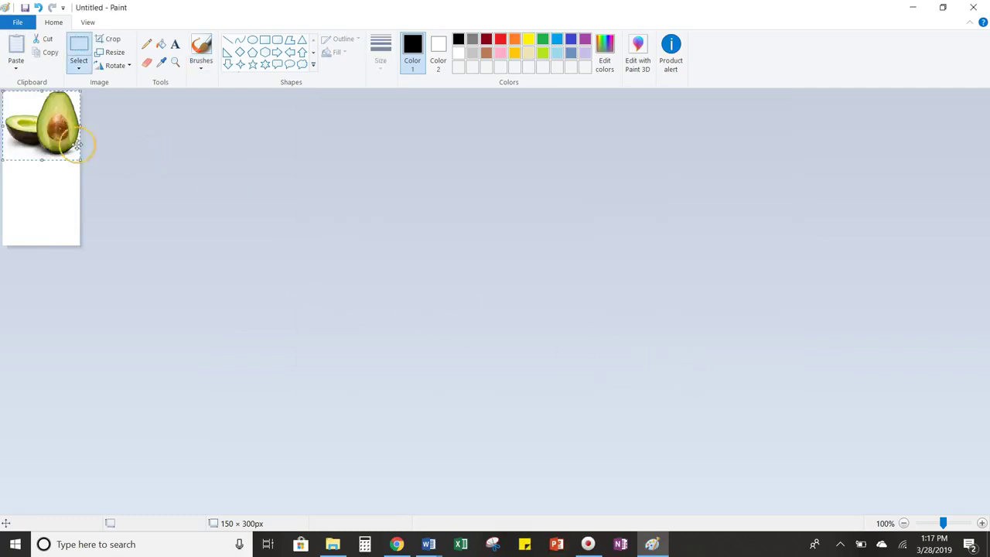
left_click_drag(57, 136, 58, 169)
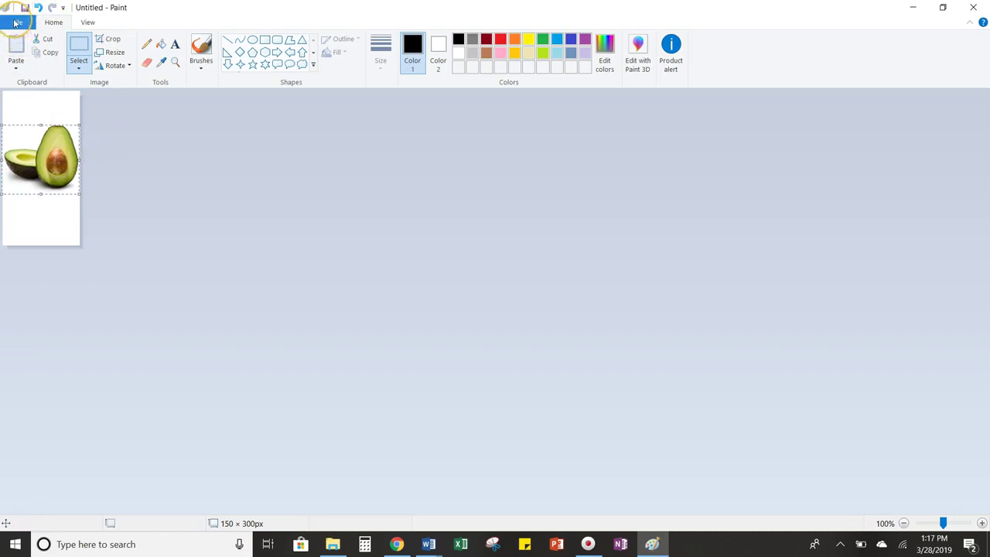
Step: Save the 150 × 300 canvas as avocado_final and close Paint
left_click(16, 22)
left_click(46, 129)
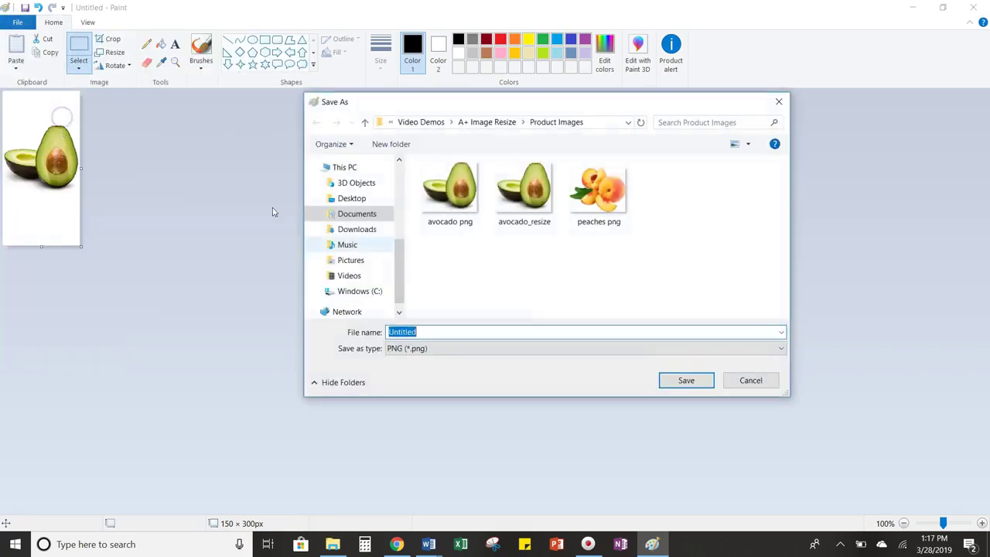
type("avocado")
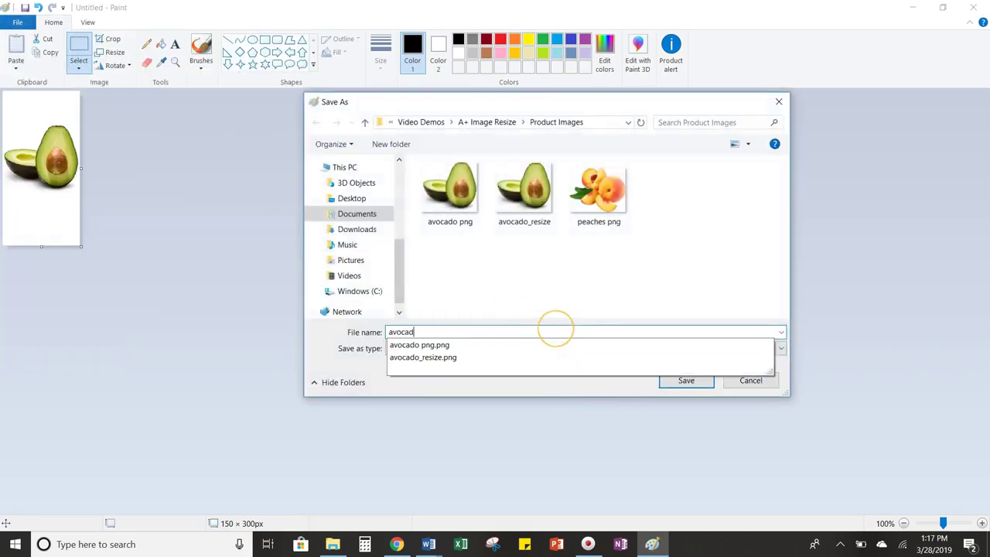
type("_final")
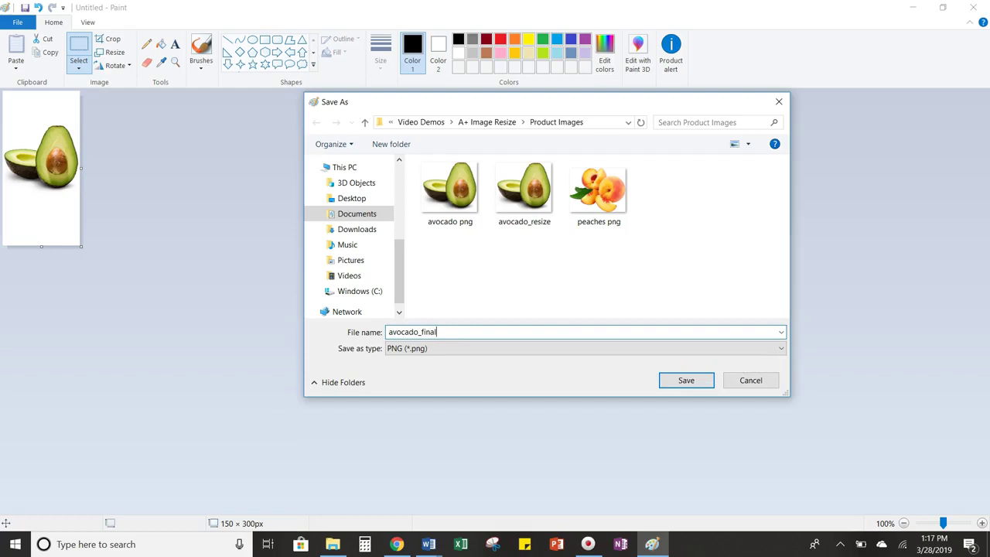
key("Return")
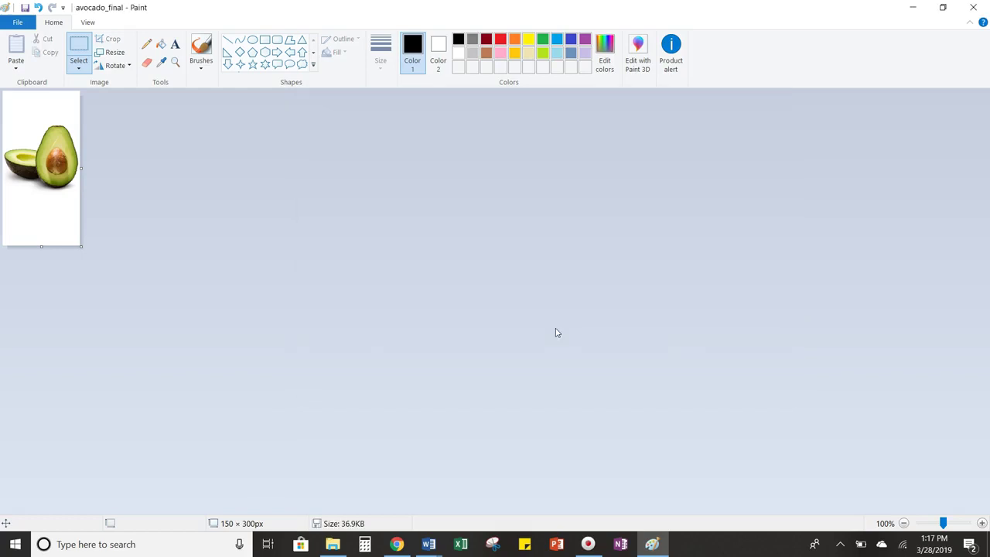
left_click(974, 7)
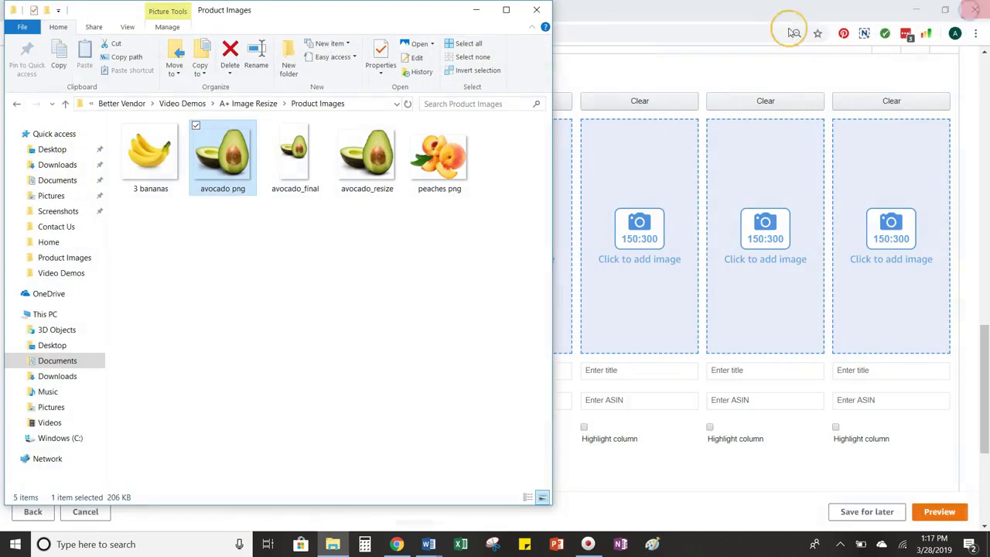
Step: Upload avocado_final into the first comparison product image slot in Vendor Central
left_click(477, 9)
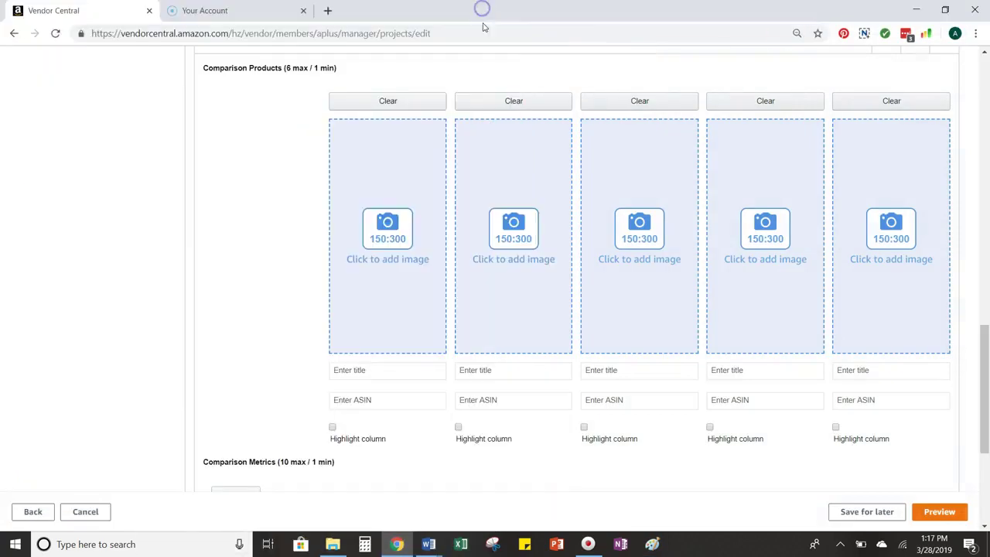
left_click(404, 249)
left_click(465, 295)
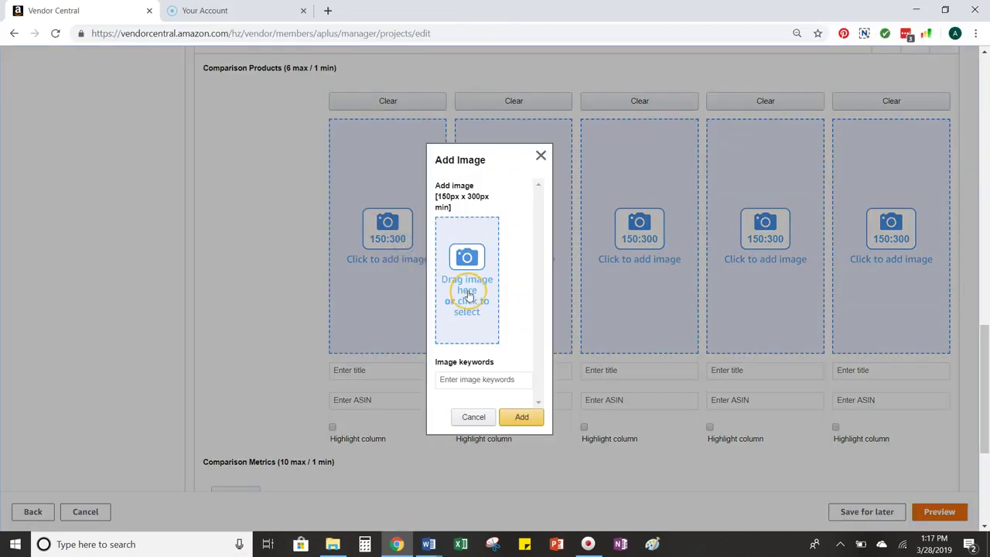
left_click(286, 222)
left_click(302, 96)
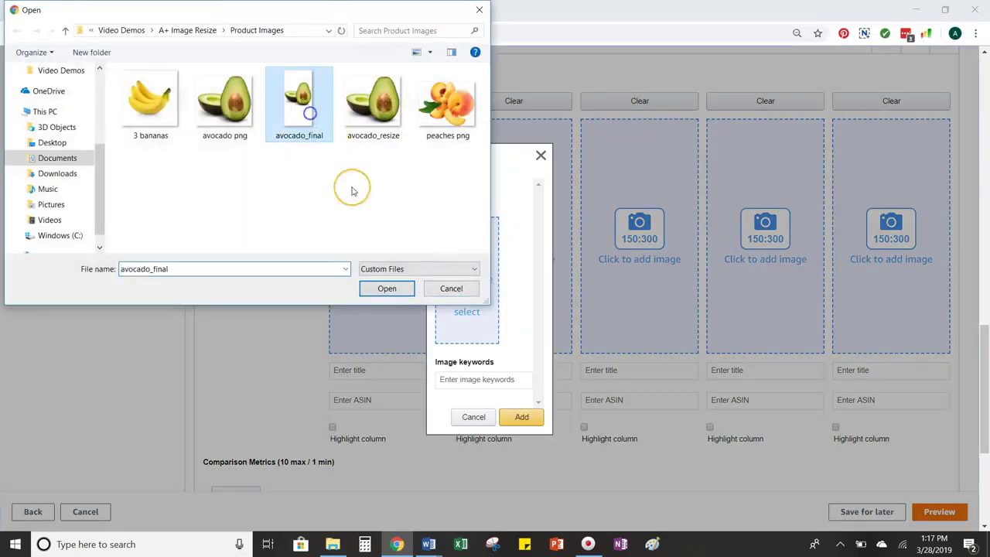
left_click(387, 288)
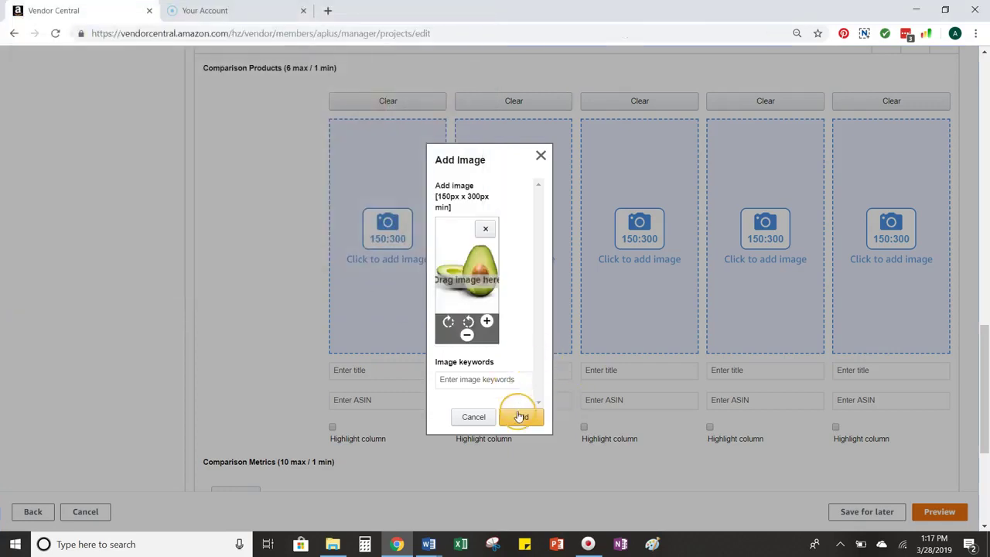
Step: Give the image the keyword 'avocado' and add it to the slot
left_click(493, 381)
type("avocado")
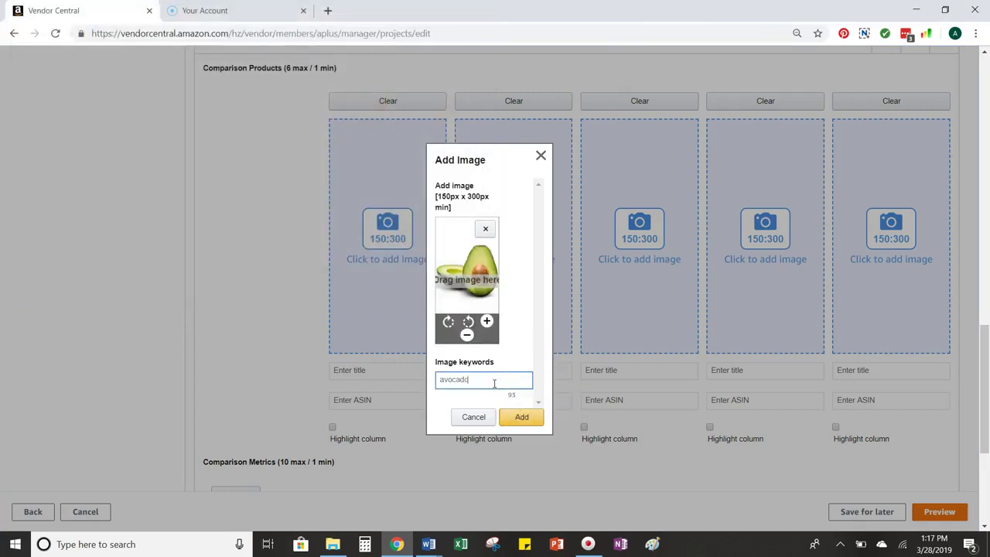
left_click(522, 417)
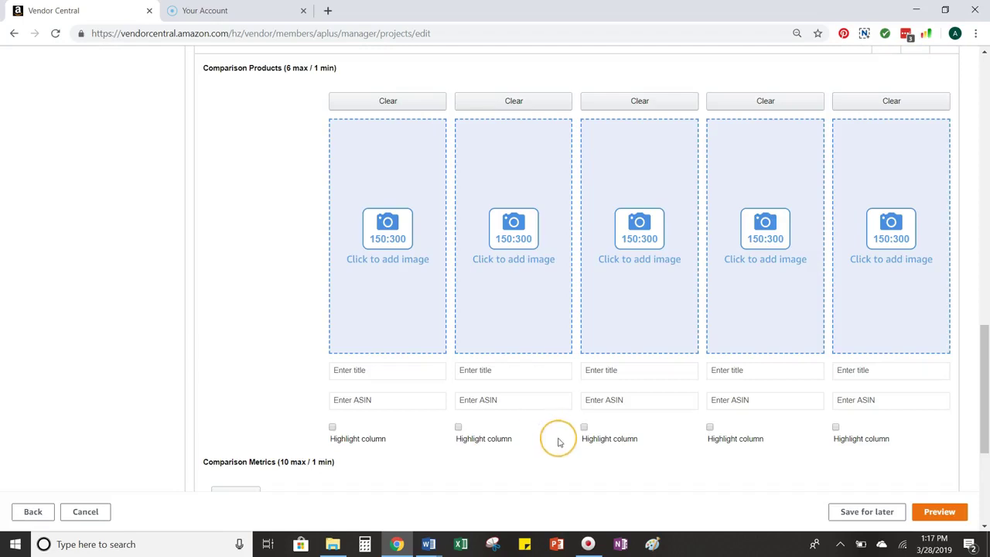